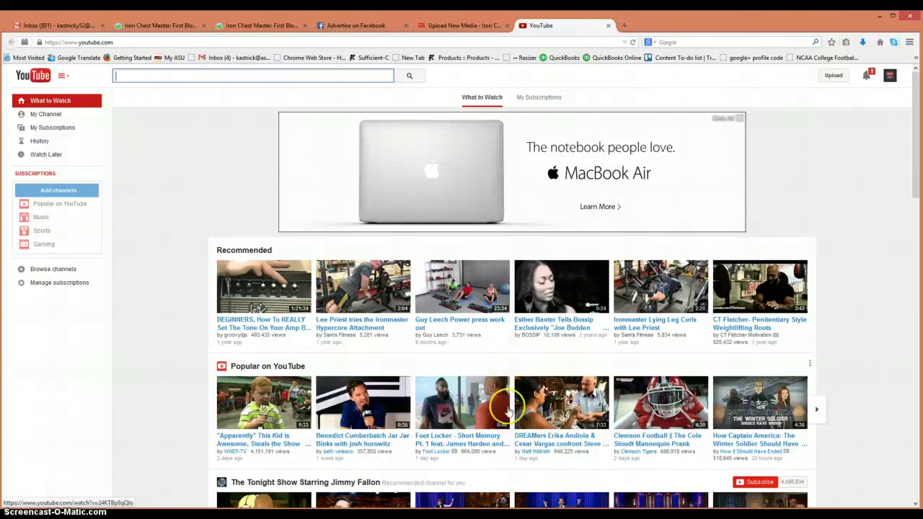
Show the Upload New Media page with the fondant video's 2MB upload-limit error.
click(527, 422)
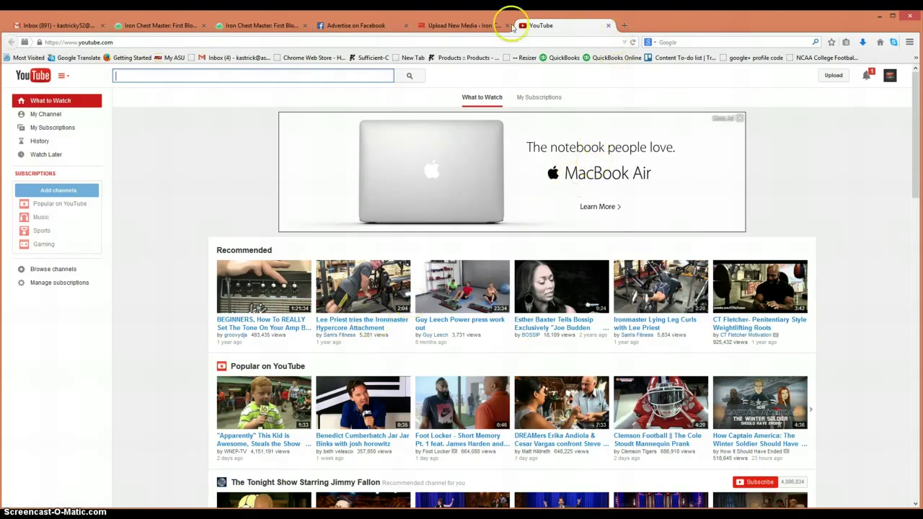
click(480, 25)
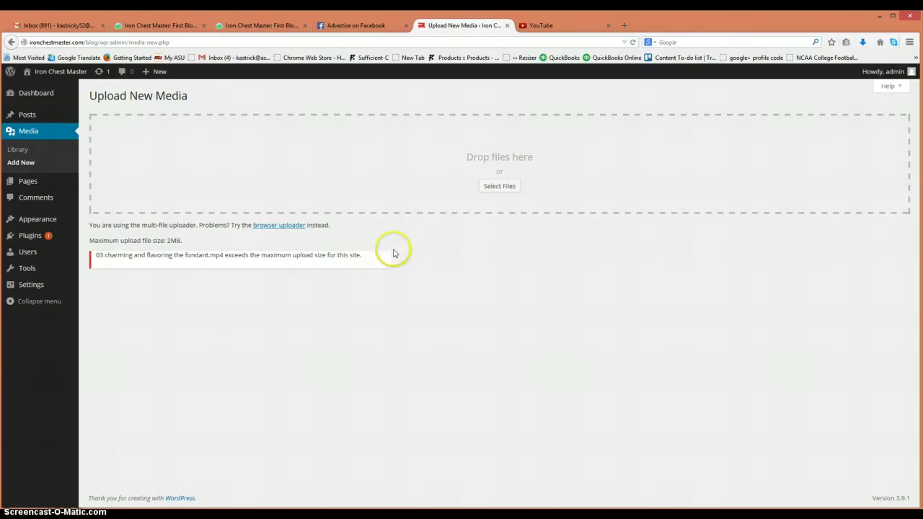
Open YouTube's Account Settings Overview from the avatar menu's gear icon.
click(564, 24)
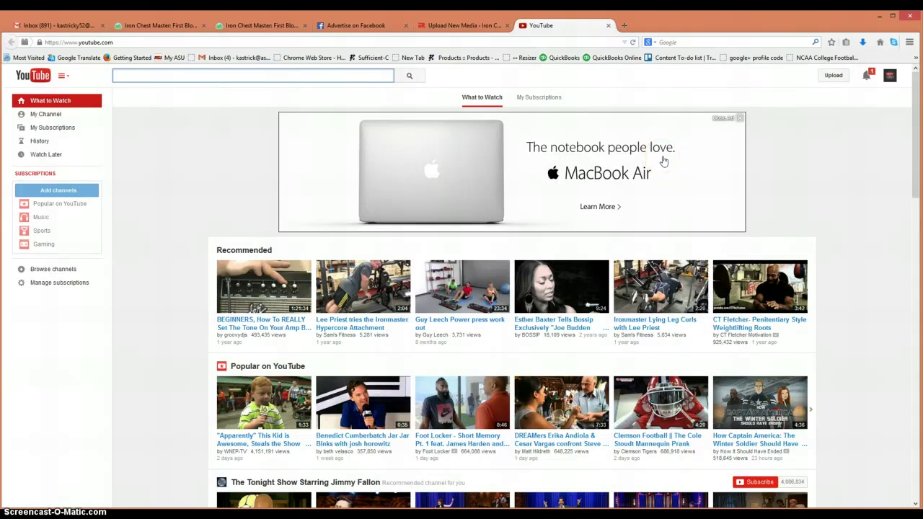
click(890, 77)
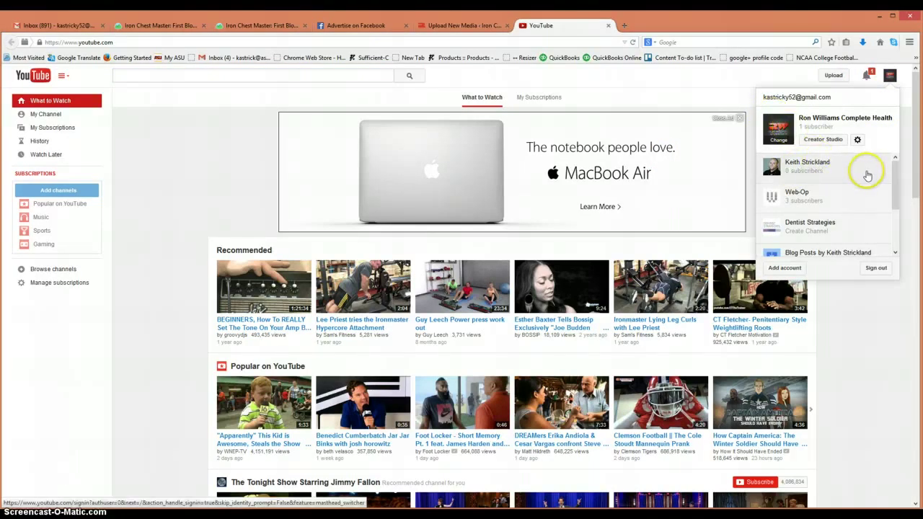
scroll(861, 189, down, 2)
scroll(861, 195, up, 1)
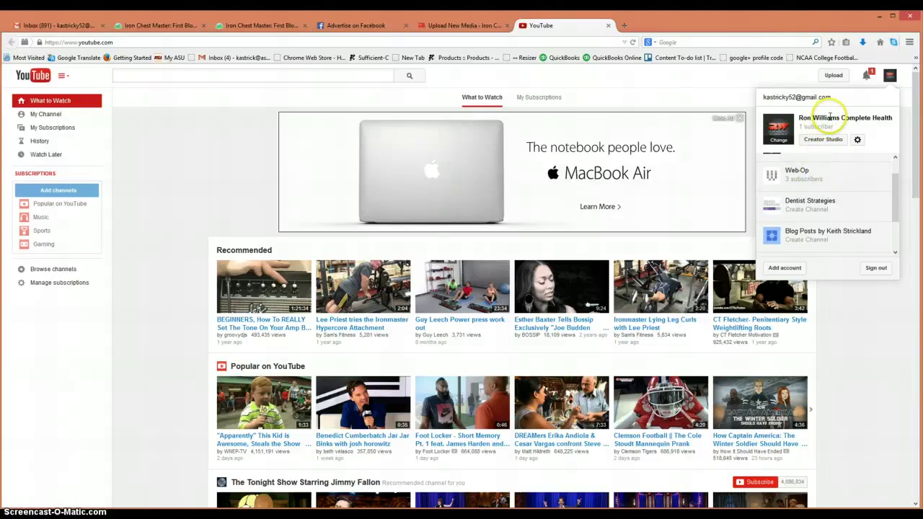
click(703, 77)
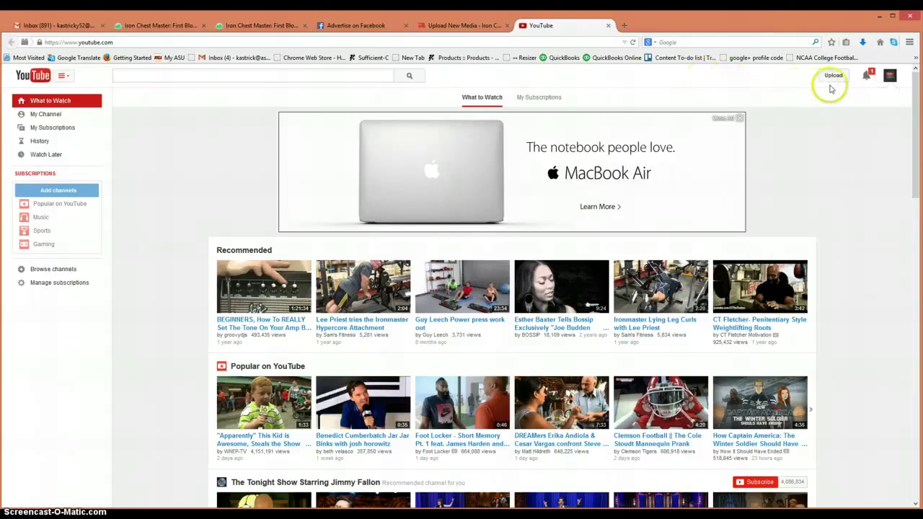
click(891, 78)
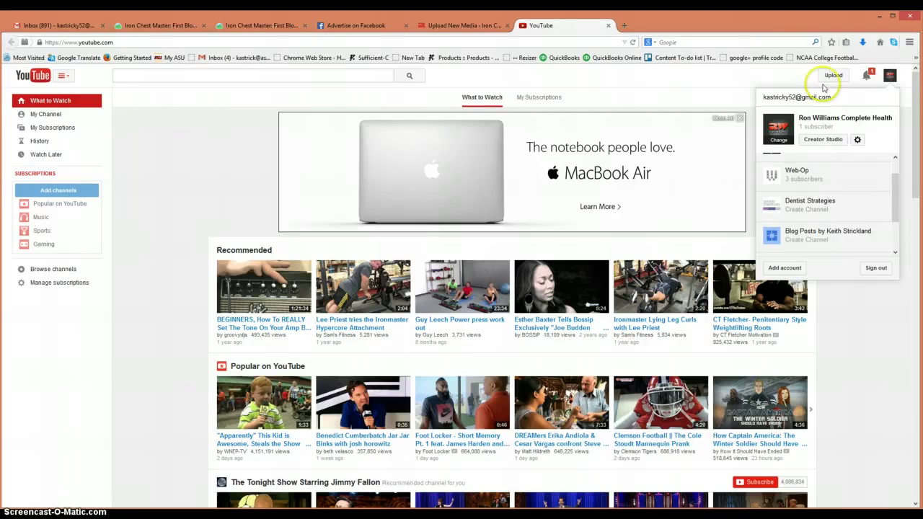
click(797, 79)
click(889, 80)
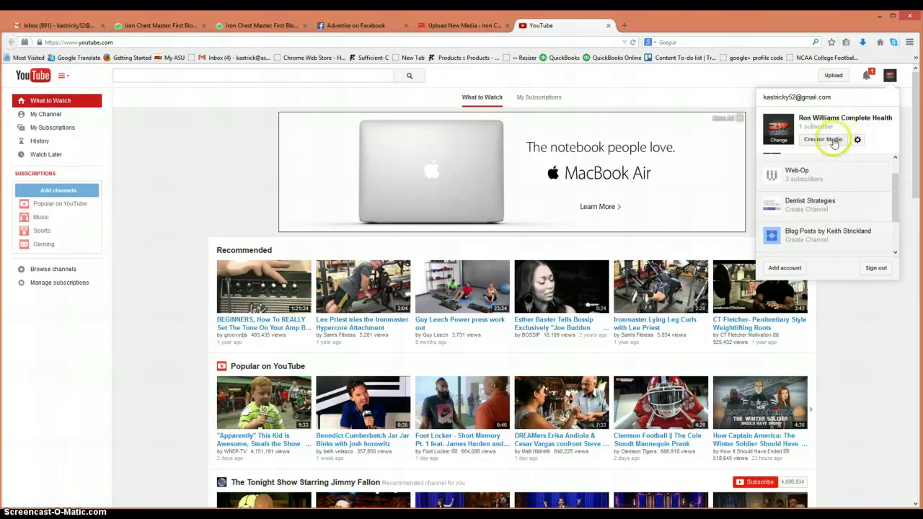
click(818, 117)
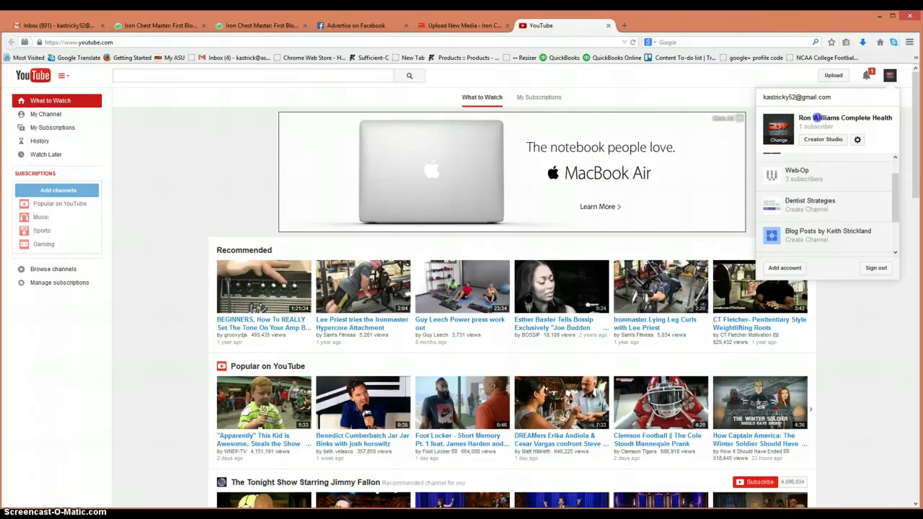
click(663, 69)
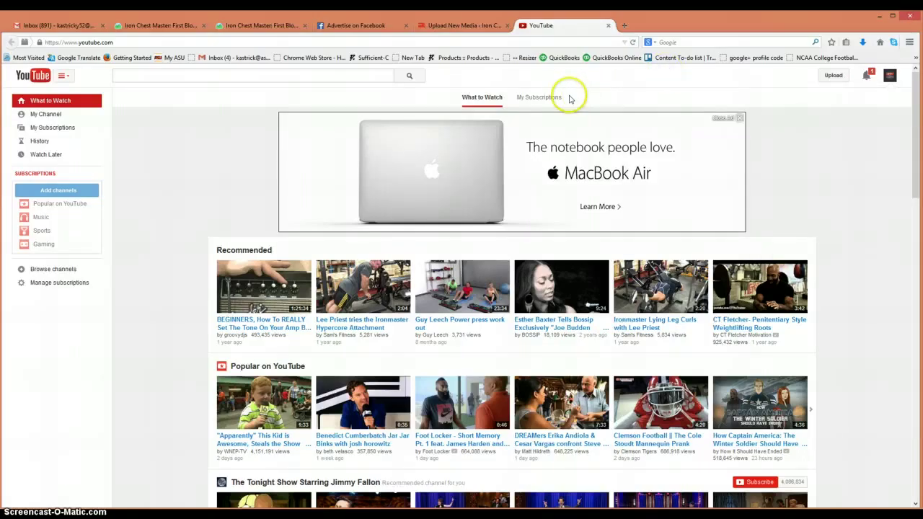
click(891, 75)
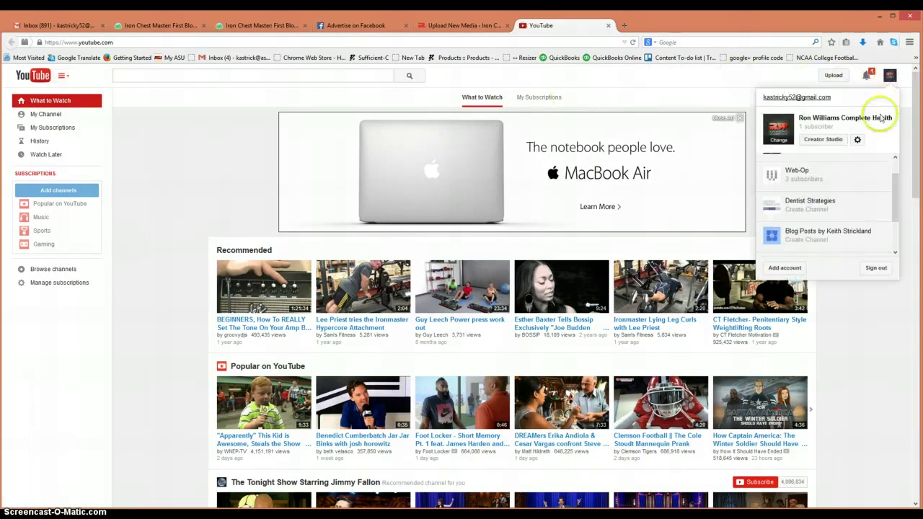
click(858, 140)
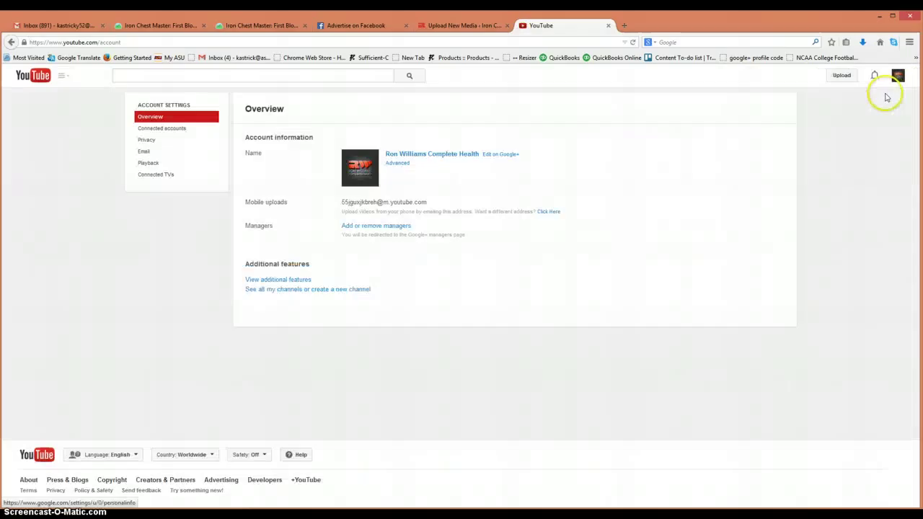
Look over the channel's uploaded testimonial videos, then open YouTube's video upload page.
click(454, 155)
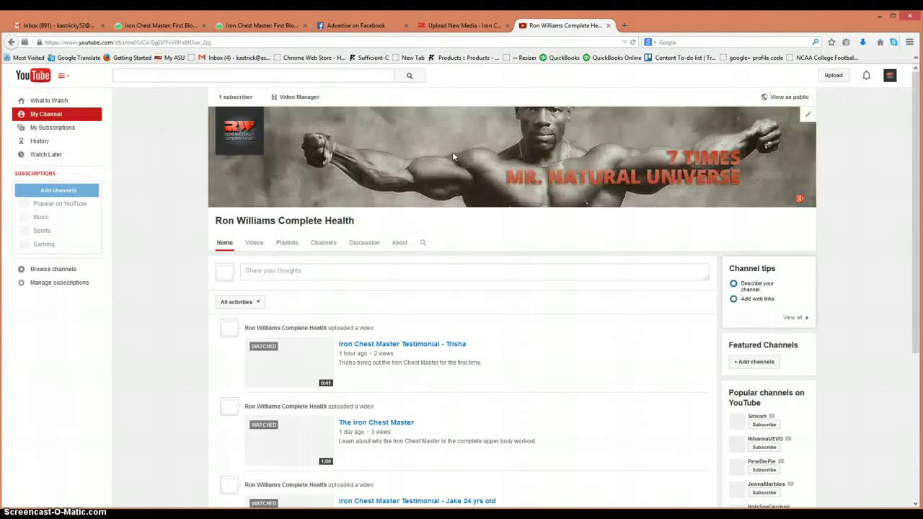
scroll(546, 264, down, 2)
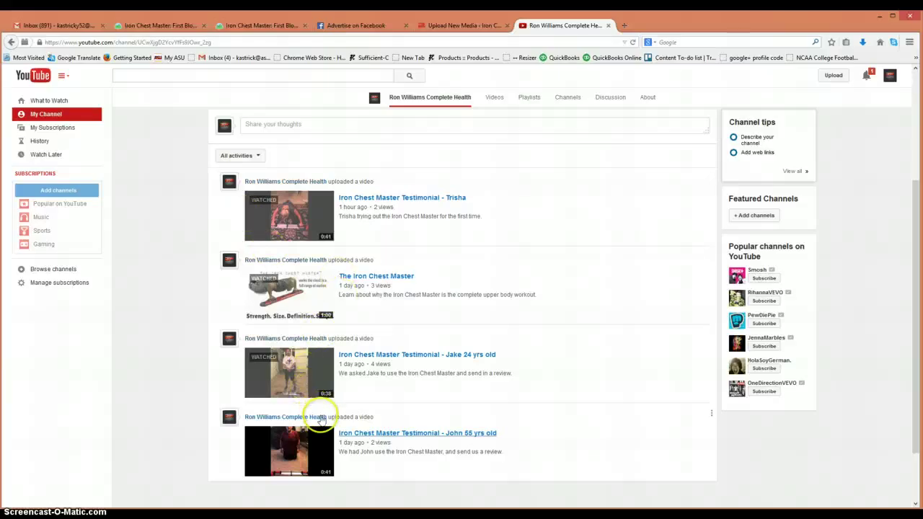
click(476, 282)
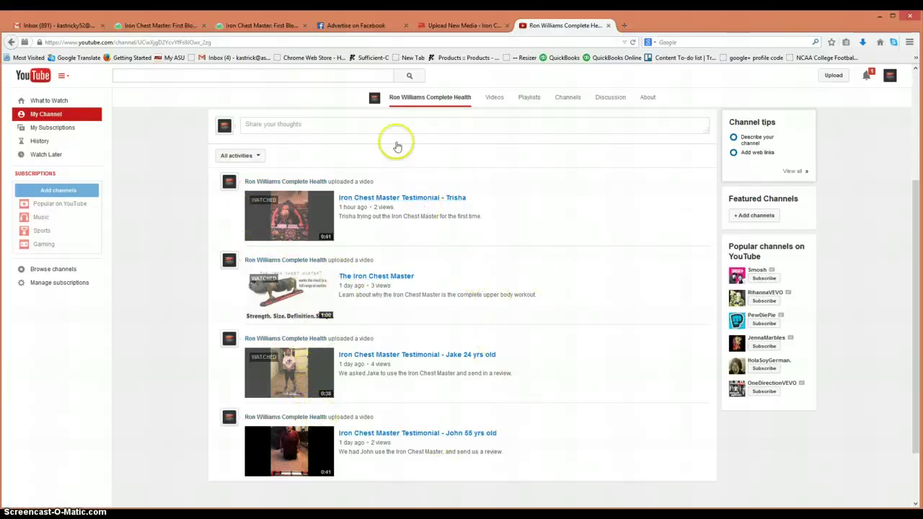
scroll(622, 220, up, 3)
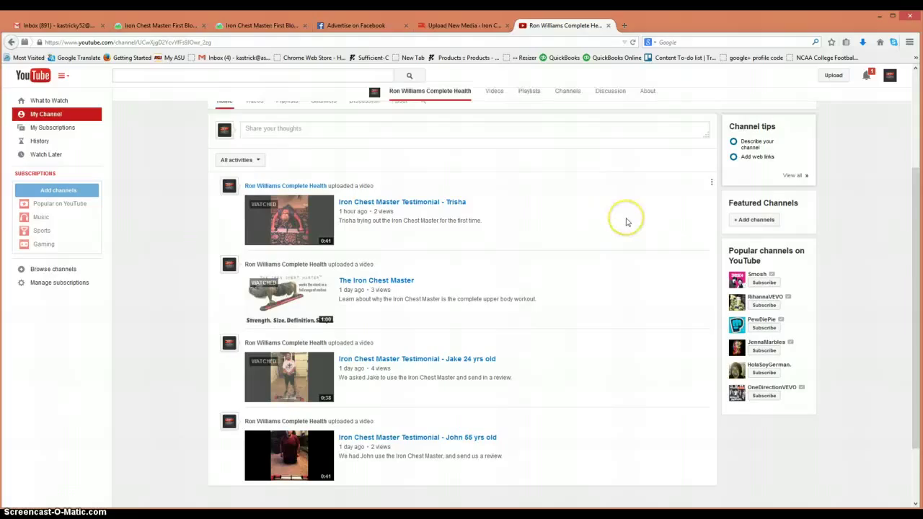
click(833, 75)
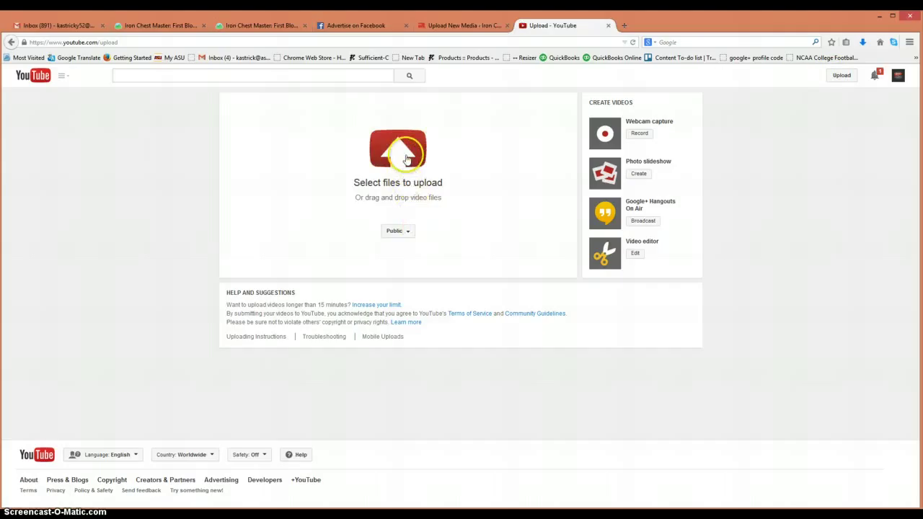
click(406, 155)
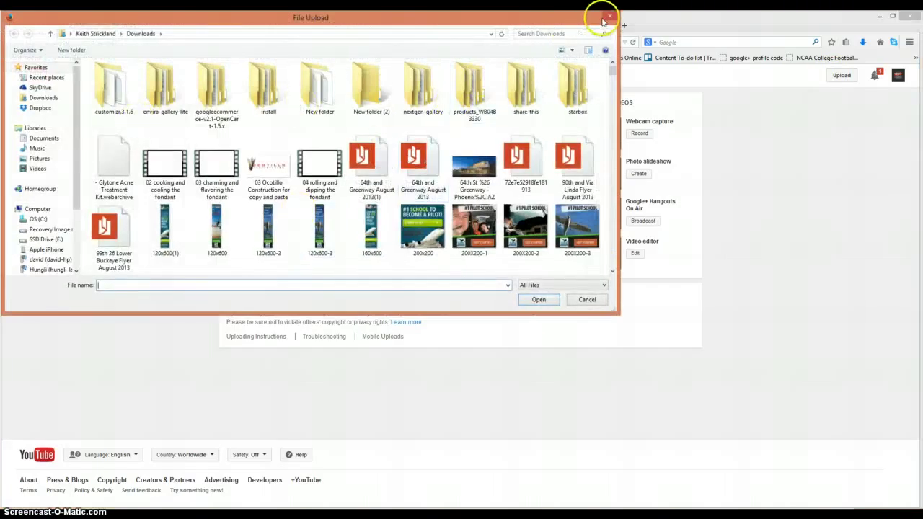
click(609, 15)
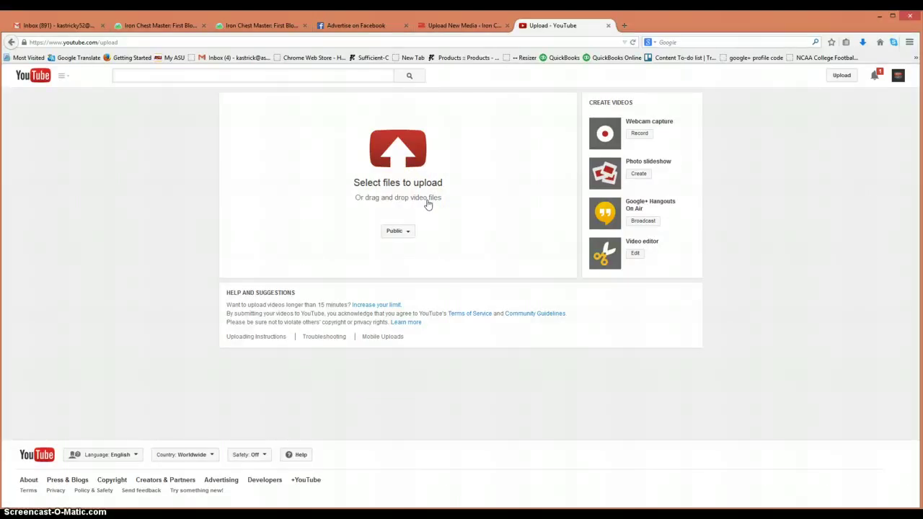
click(437, 210)
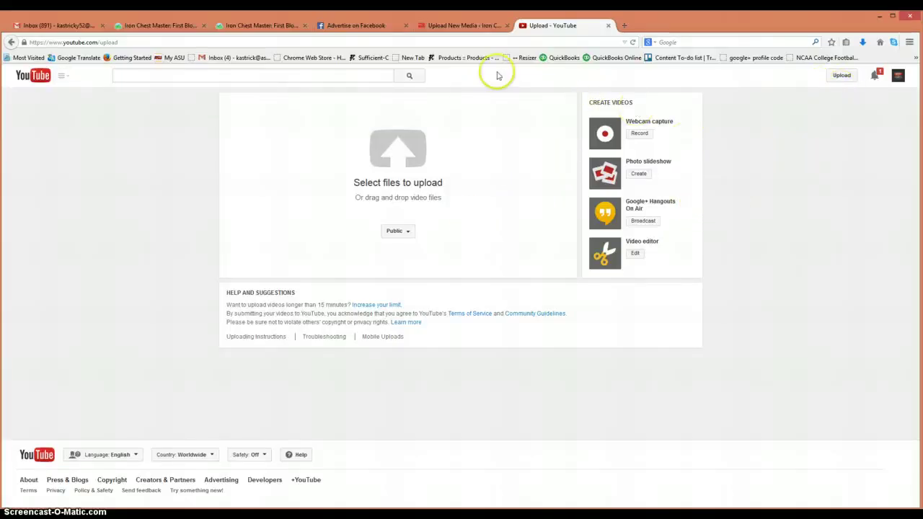
Search YouTube for 'iron chest master' and open the 55yrs Iron Chest Master testimonial video.
click(250, 75)
text(iron)
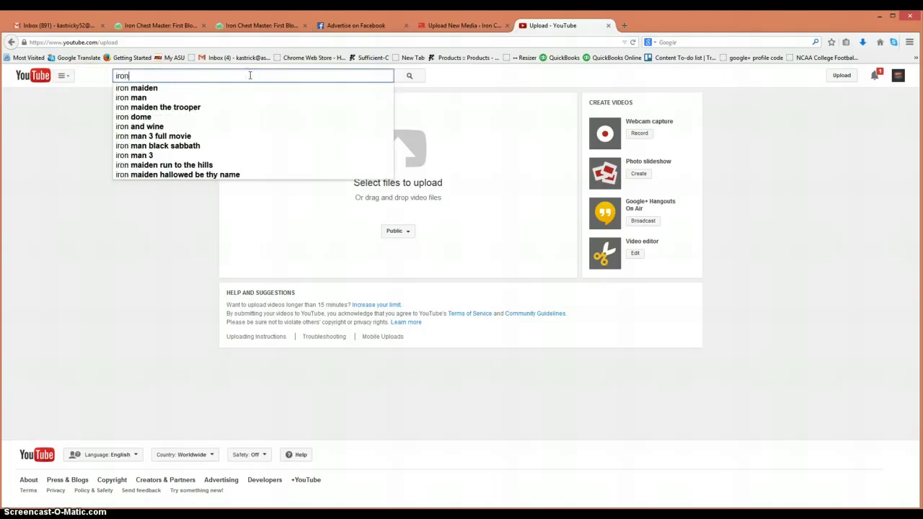
text( chest mast)
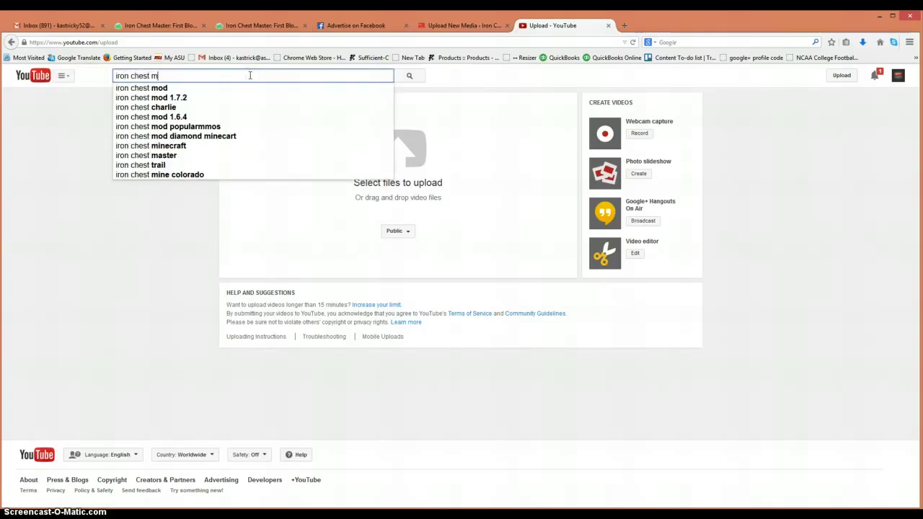
text(er)
key(Return)
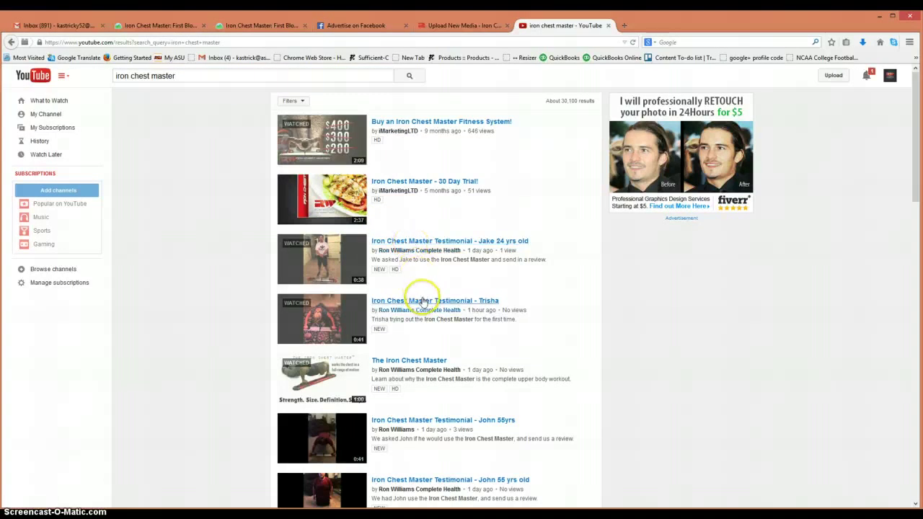
click(444, 421)
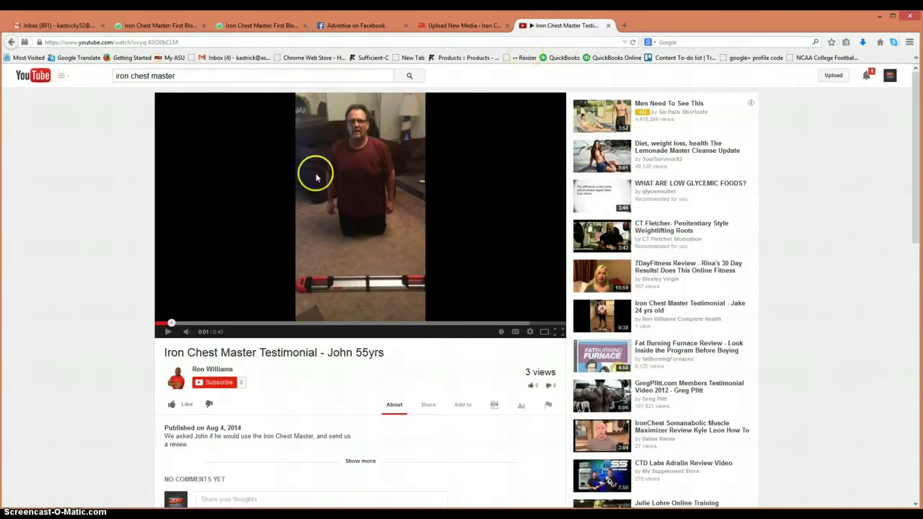
Switch to WordPress and visit the Iron Chest Master blog's public site.
click(462, 26)
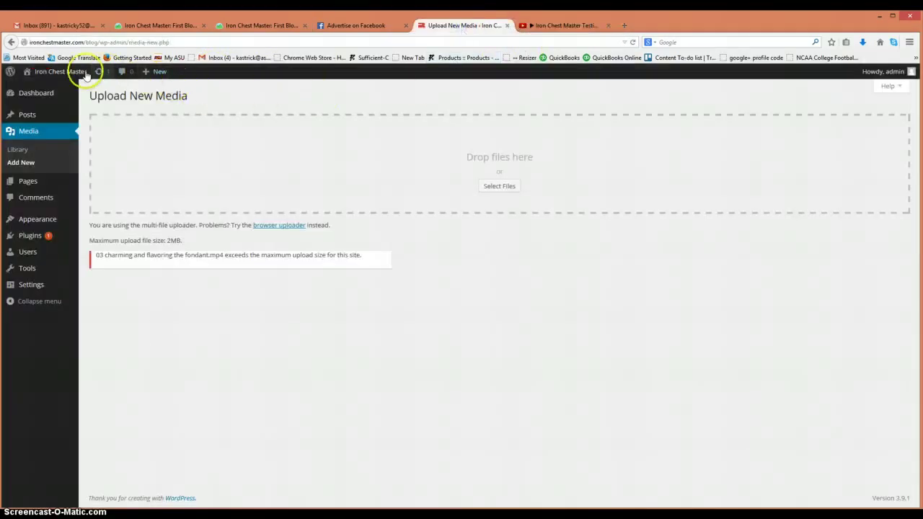
mouse_move(61, 72)
click(56, 94)
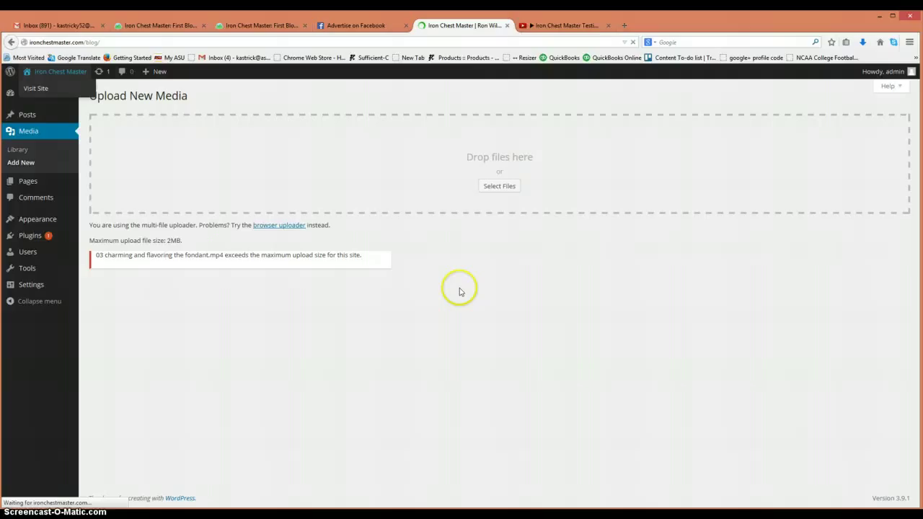
scroll(465, 290, down, 3)
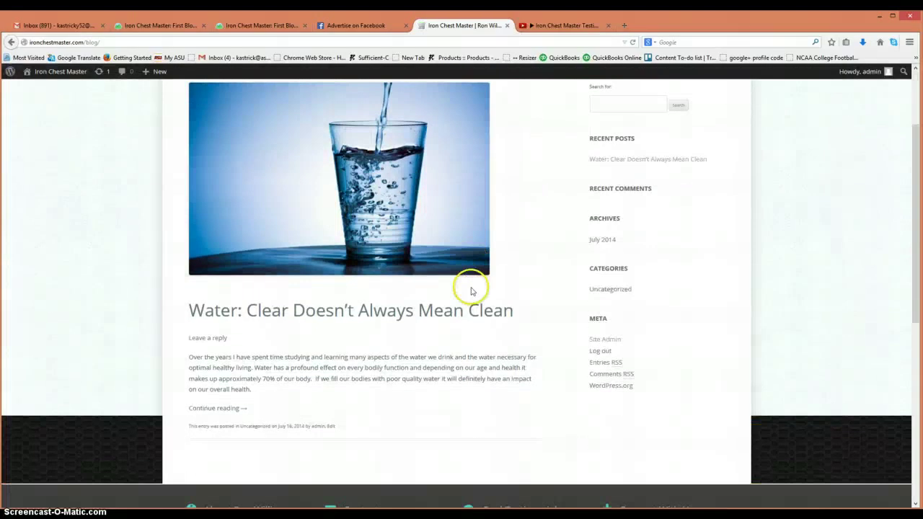
scroll(375, 267, up, 1)
scroll(388, 247, up, 2)
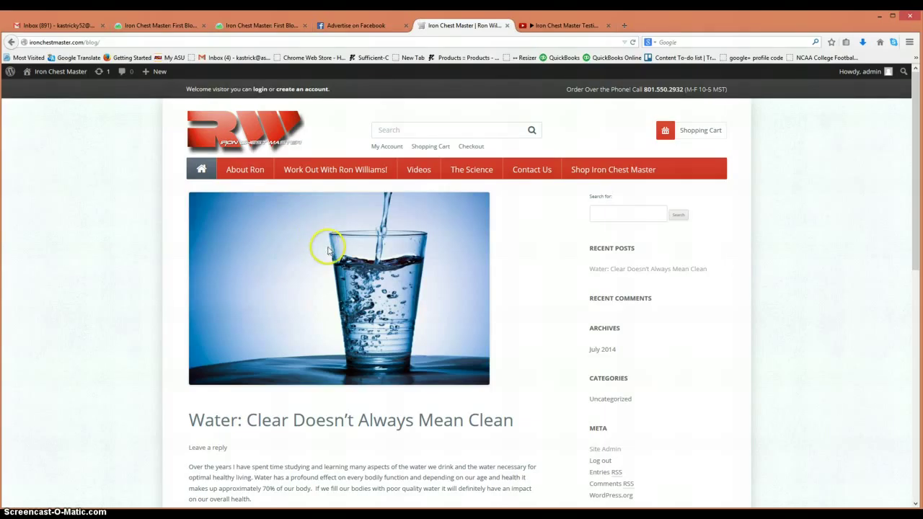
Go from the Dashboard to All Posts and start a blank new post.
mouse_move(72, 73)
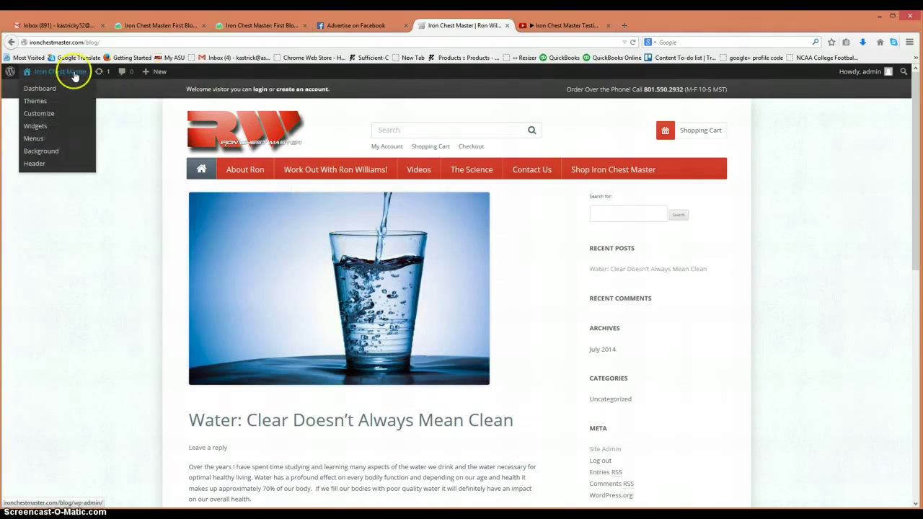
click(52, 90)
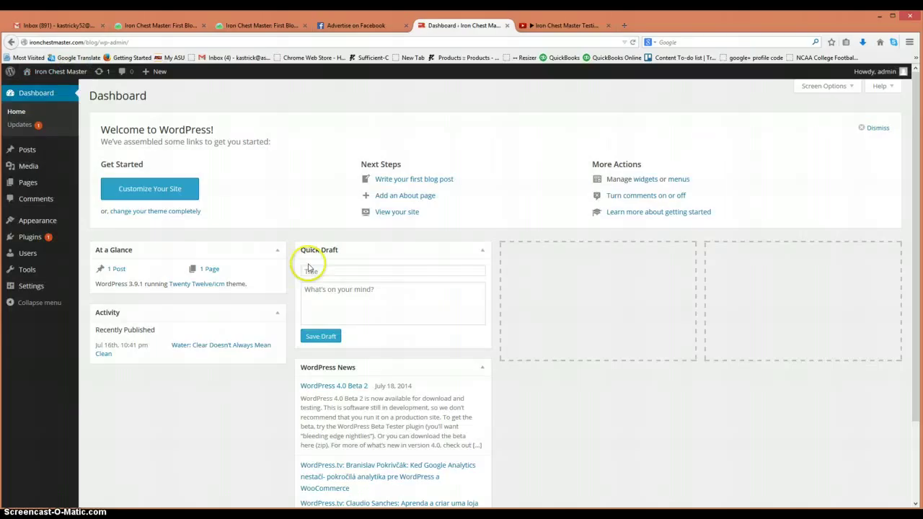
mouse_move(72, 144)
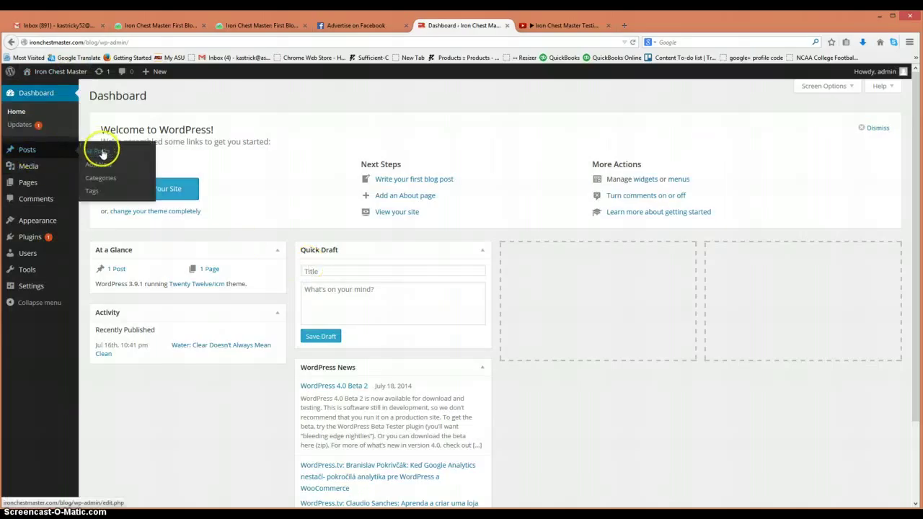
click(103, 151)
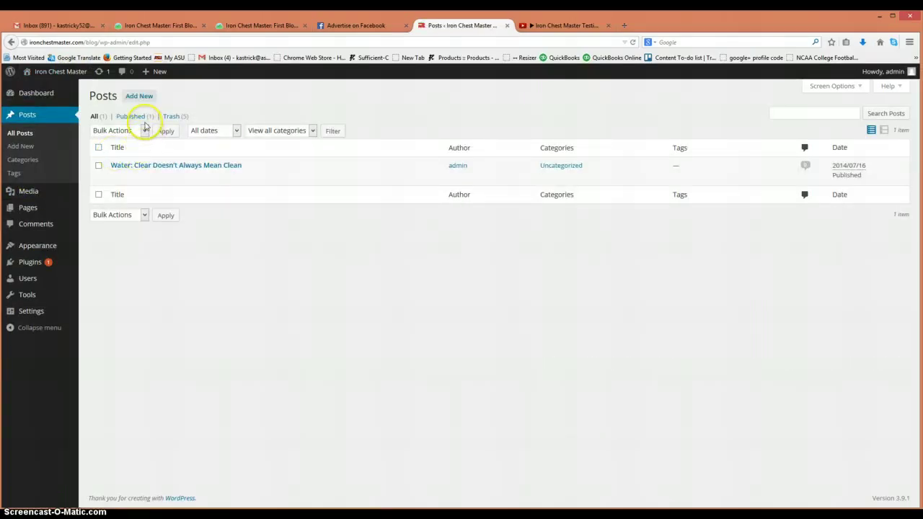
click(141, 99)
click(144, 113)
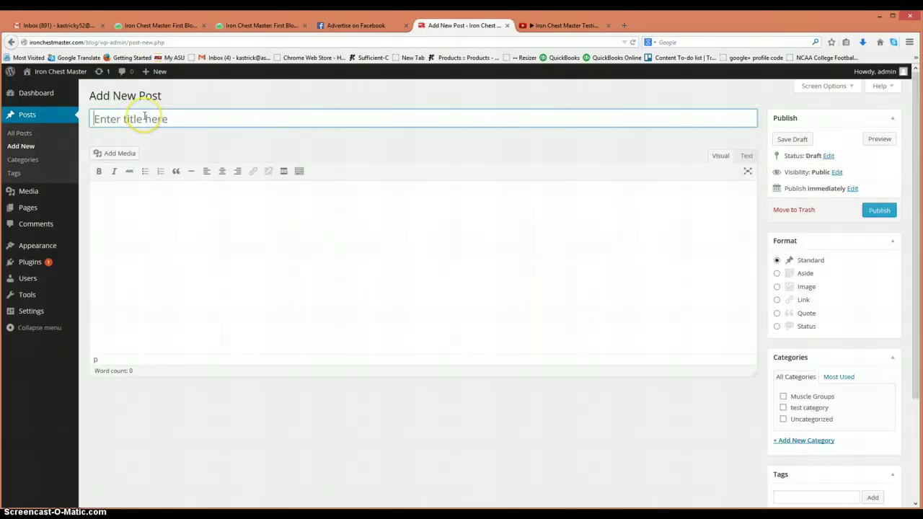
Enter the customer's testimonial as the post title, then return to the YouTube video.
click(144, 116)
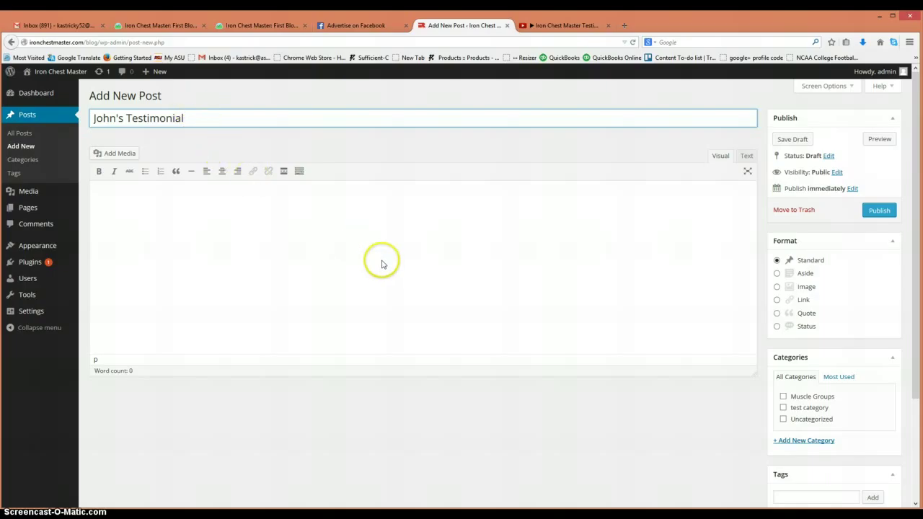
click(534, 28)
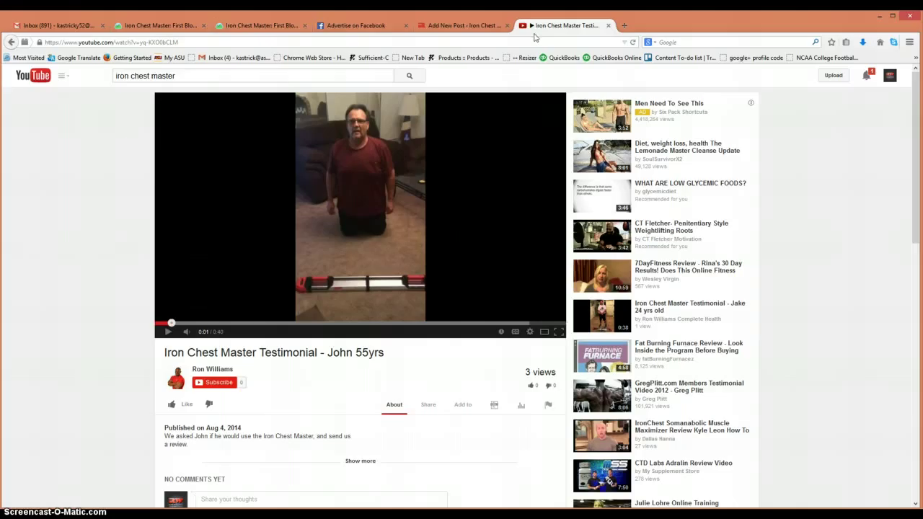
Select the video's 420 × 315 iframe embed code from Share > Embed, then return to the draft.
scroll(318, 388, down, 1)
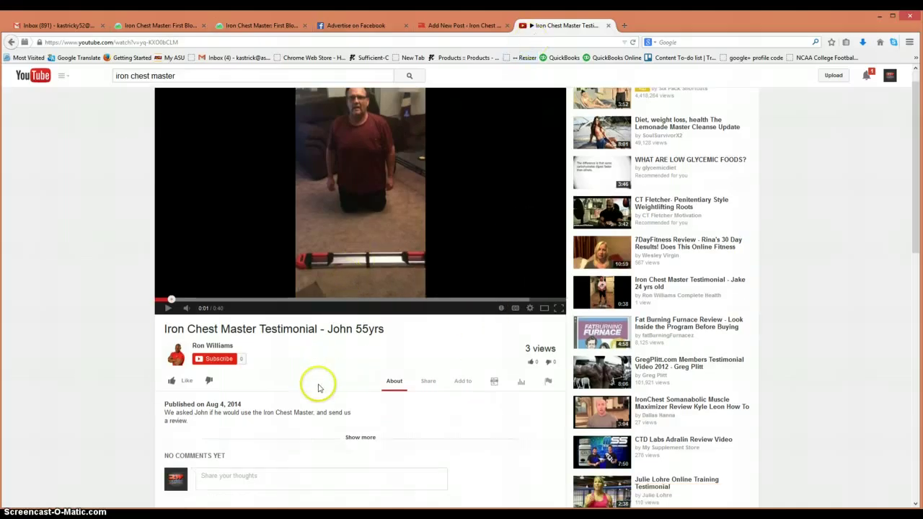
scroll(318, 388, down, 3)
click(432, 299)
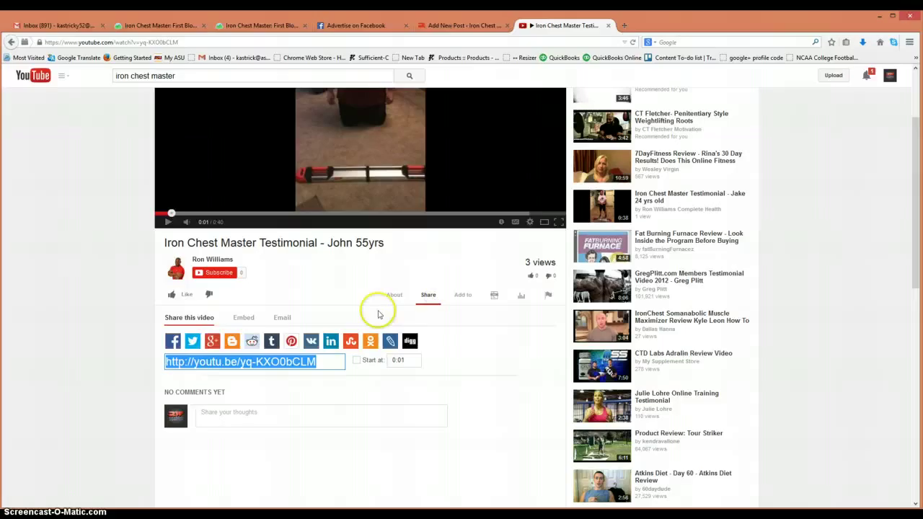
click(242, 319)
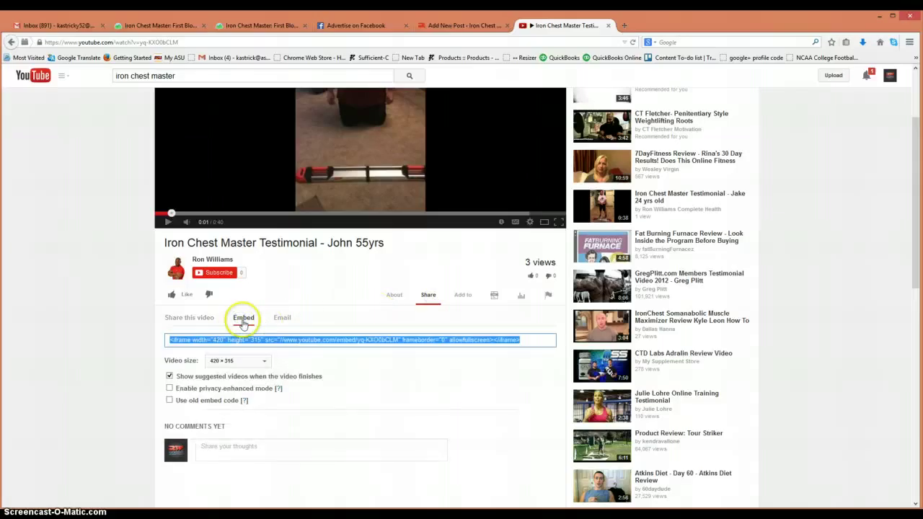
click(170, 340)
drag(170, 340, 485, 329)
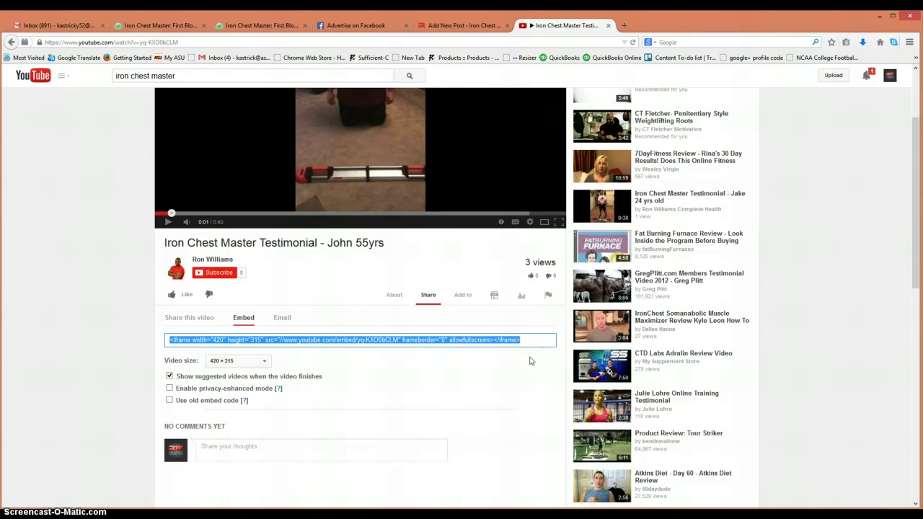
click(474, 26)
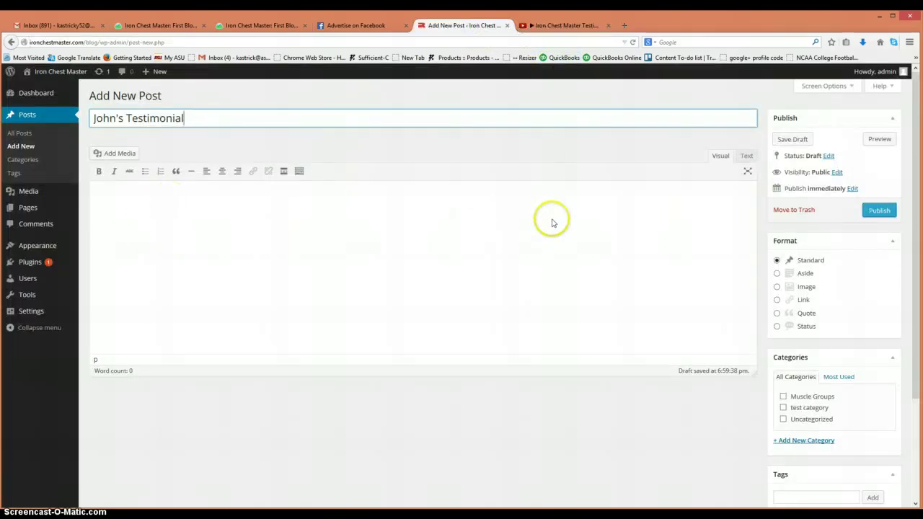
Paste the YouTube iframe embed code into the post body using the HTML editor.
click(748, 156)
click(125, 191)
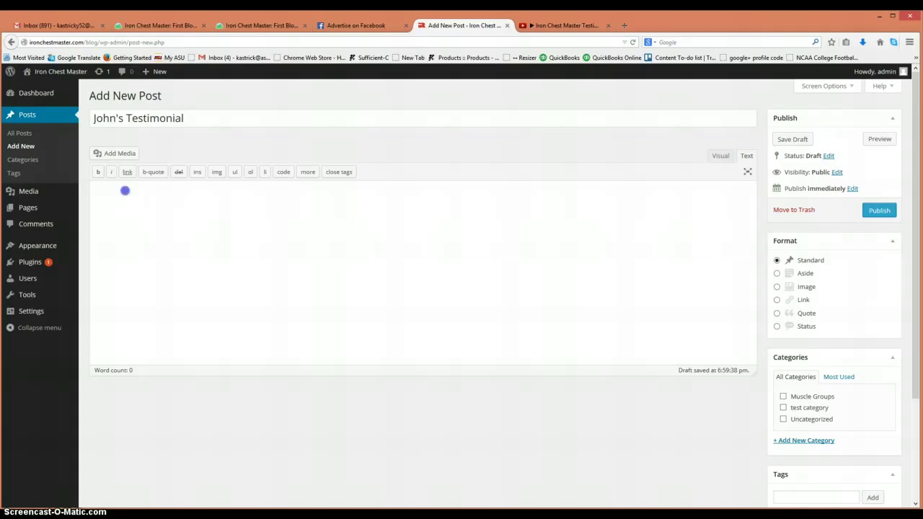
text(<iframe width="420" height="315" src="//www.youtube.com/embed/yq-KXO0bCLM" frameborder="0" allowfullscreen></iframe>)
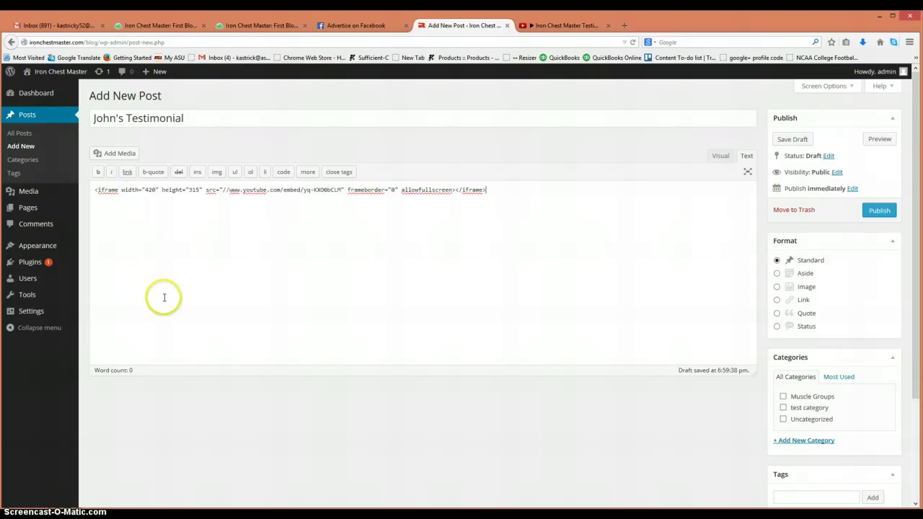
click(718, 155)
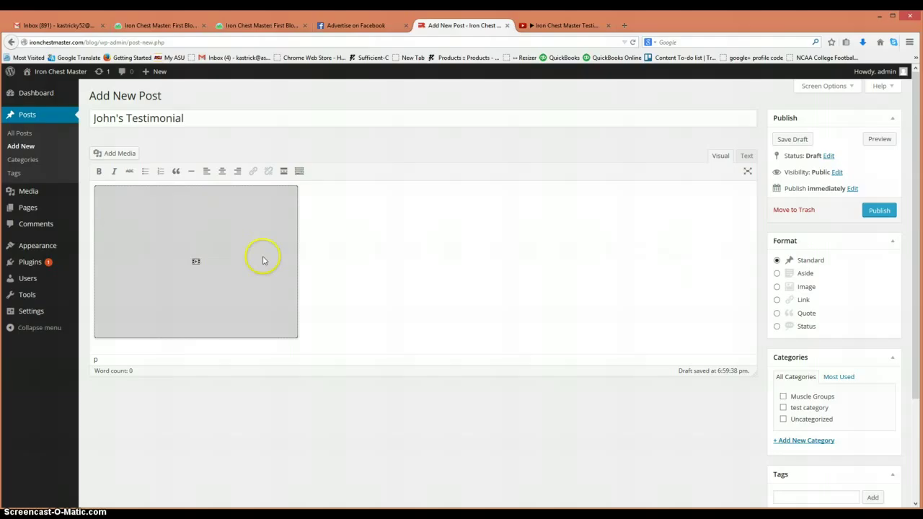
scroll(762, 320, down, 3)
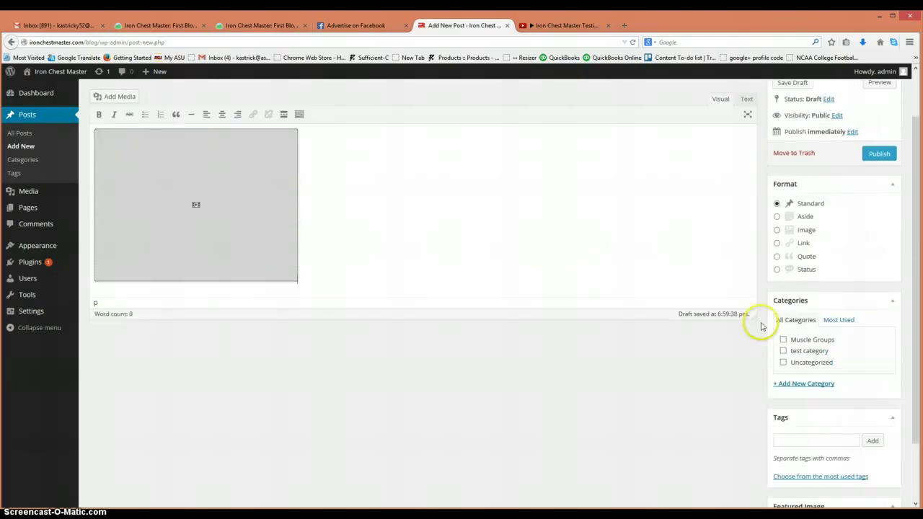
Add a new 'Iron Chest Master Testimonials' category to the post and publish it.
click(815, 332)
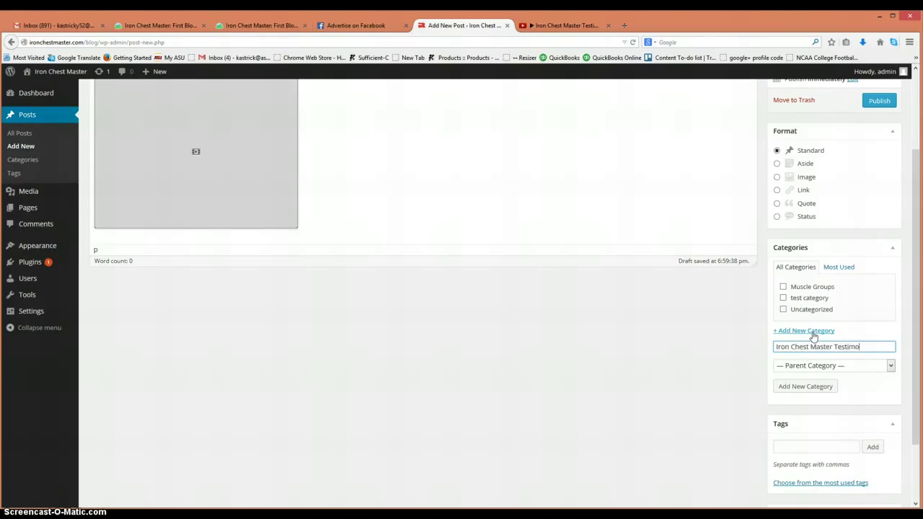
text(Iron Chest Master Testimonials)
click(805, 386)
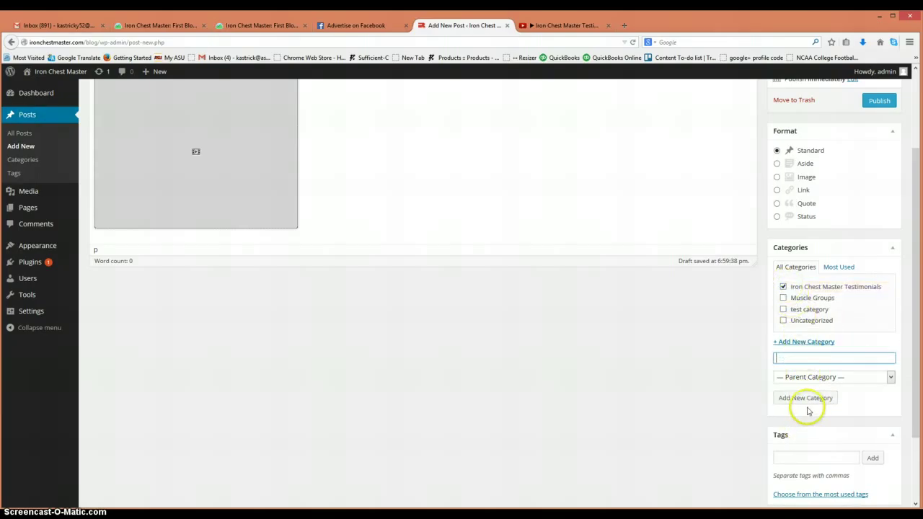
scroll(818, 432, down, 2)
scroll(810, 439, up, 2)
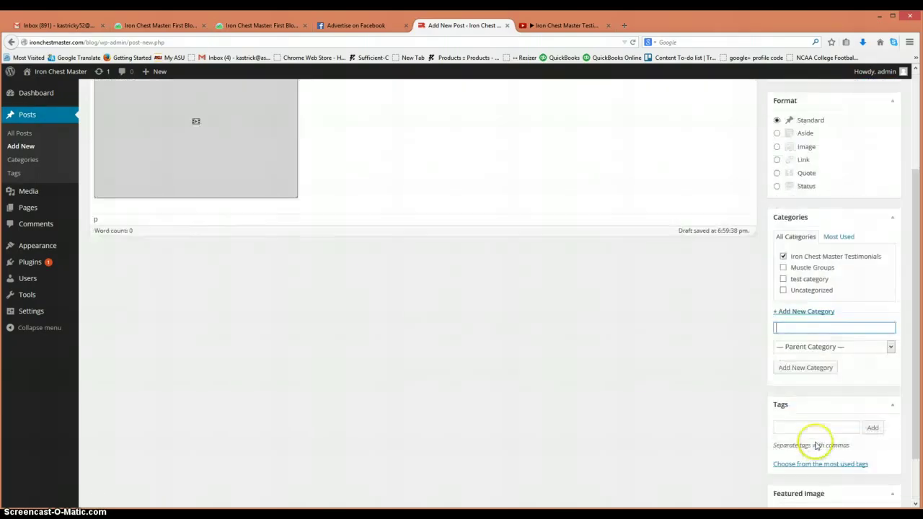
scroll(786, 454, down, 1)
scroll(612, 425, up, 2)
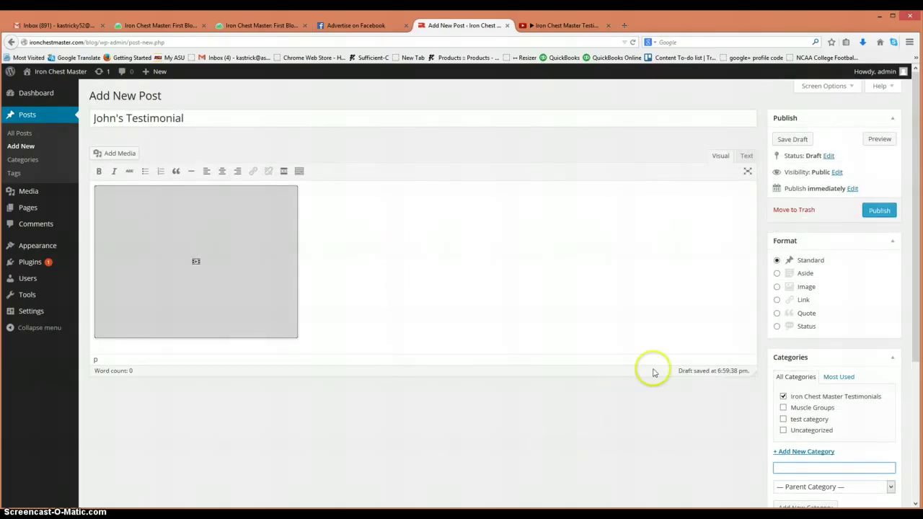
click(891, 214)
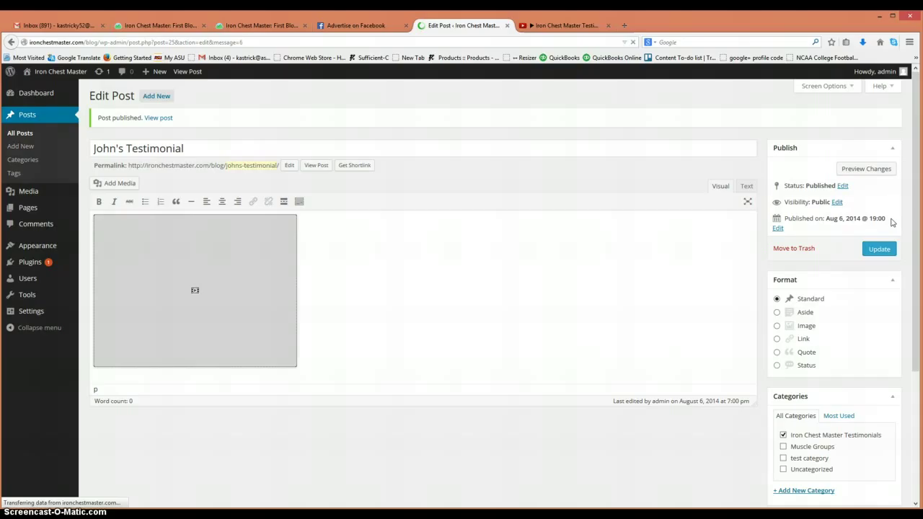
View the live post, play its embedded testimonial video, and select the post slug in the address bar.
click(160, 118)
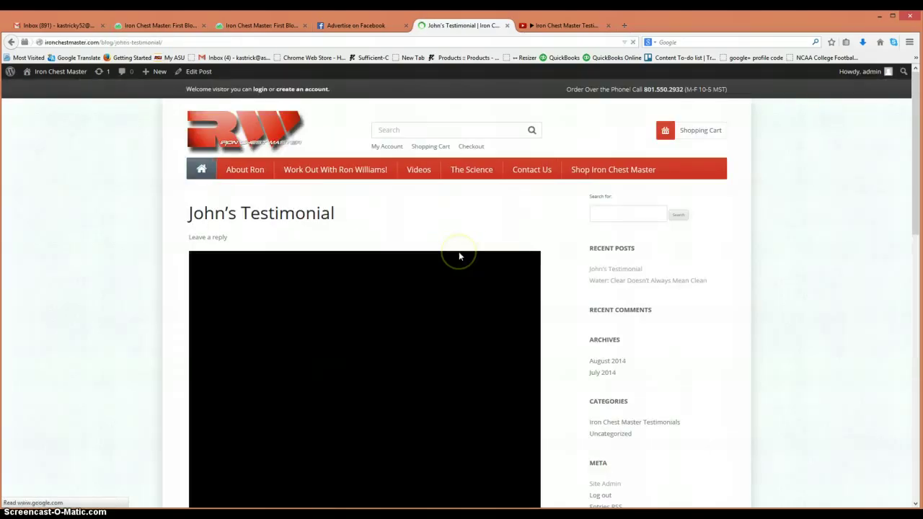
scroll(460, 256, down, 3)
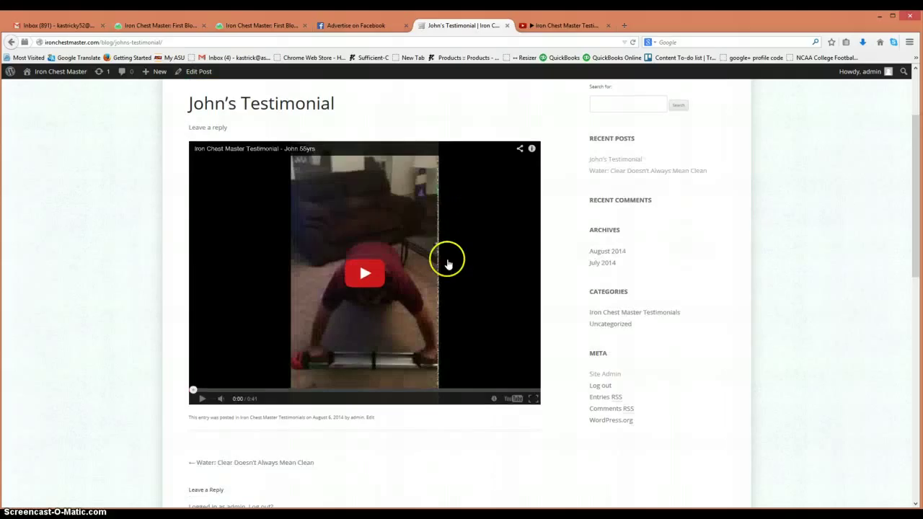
click(379, 279)
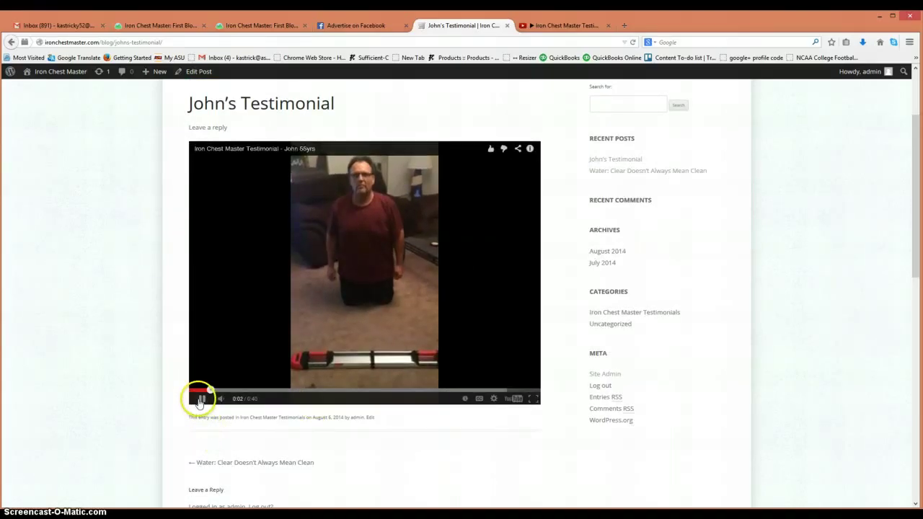
scroll(308, 191, up, 3)
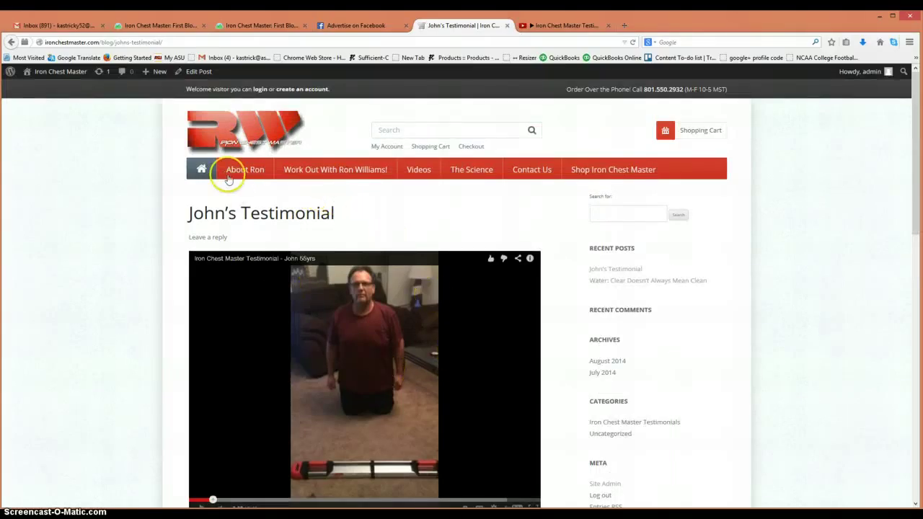
drag(173, 42, 117, 43)
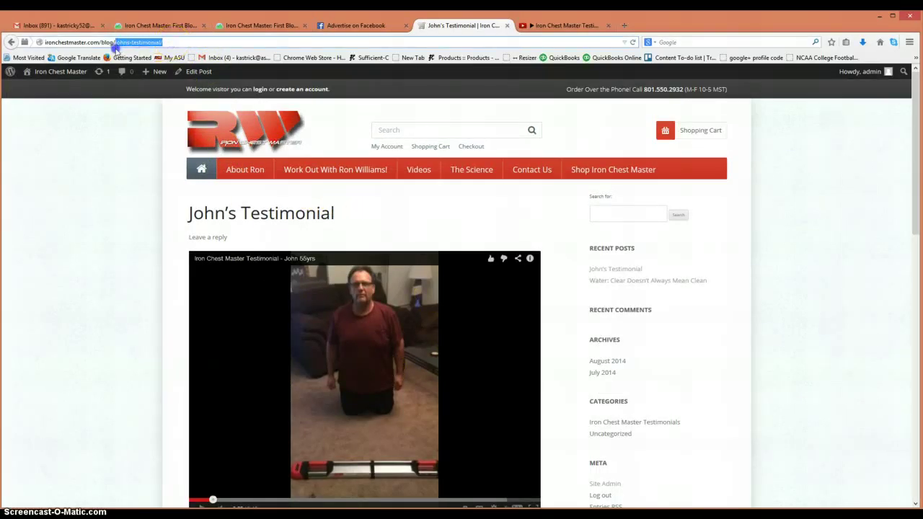
Load the blog's main page and scroll through it to confirm the testimonial post is listed.
key(BackSpace)
key(Return)
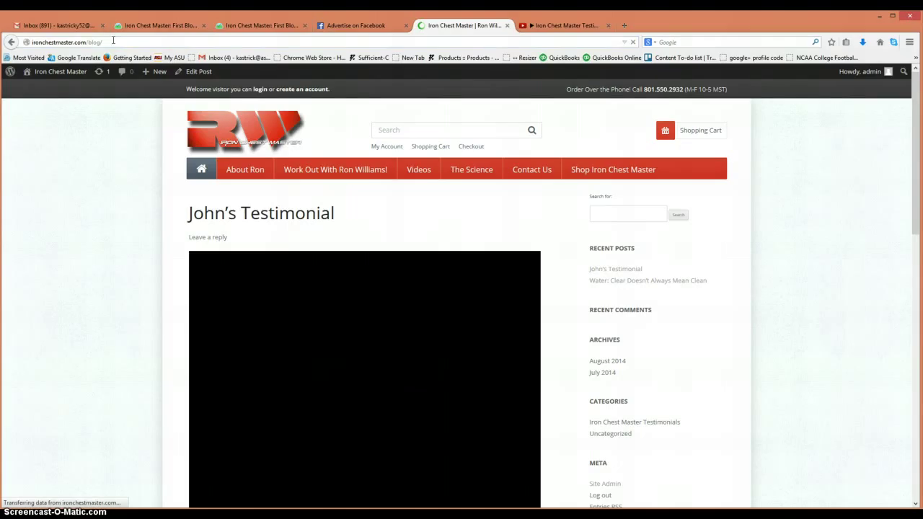
mouse_move(310, 177)
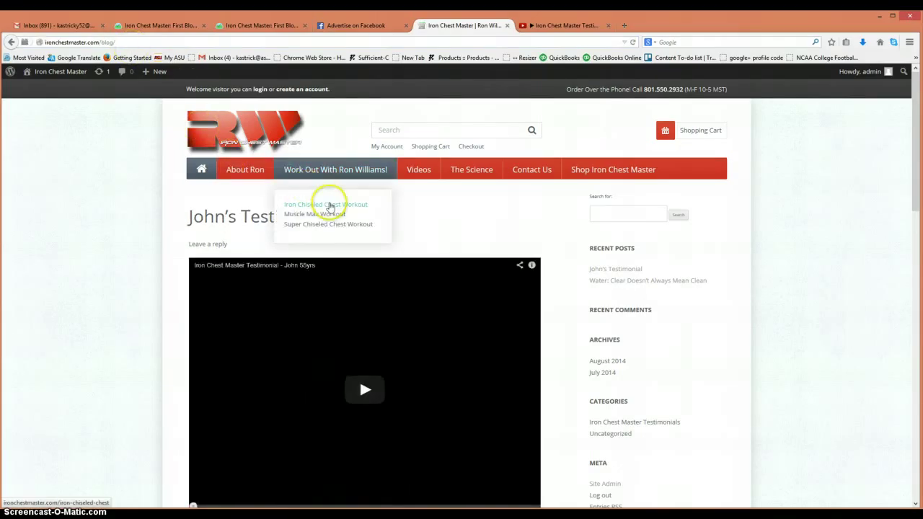
scroll(363, 252, down, 7)
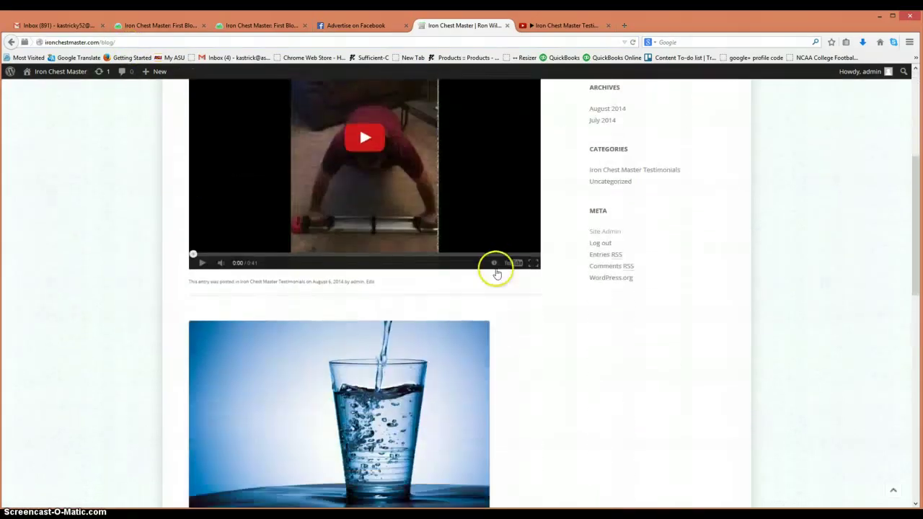
scroll(497, 273, down, 3)
scroll(459, 348, down, 1)
scroll(447, 340, up, 4)
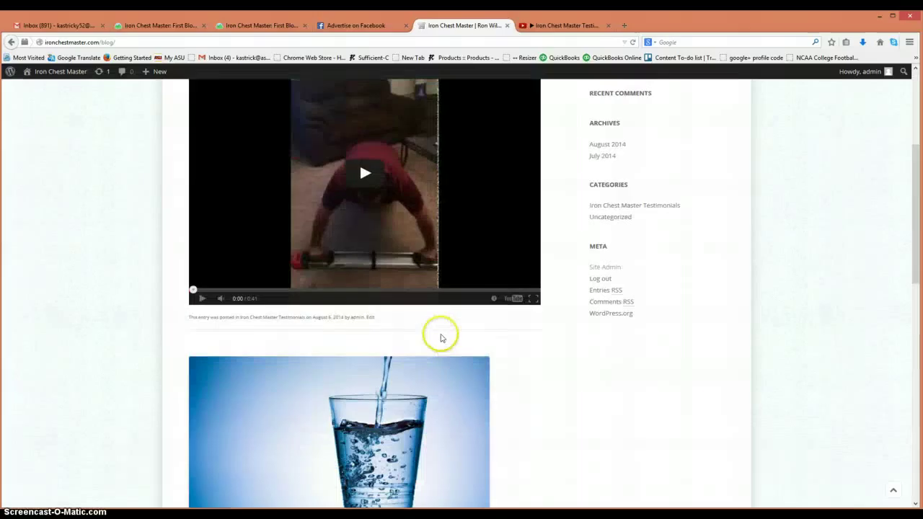
scroll(441, 338, up, 3)
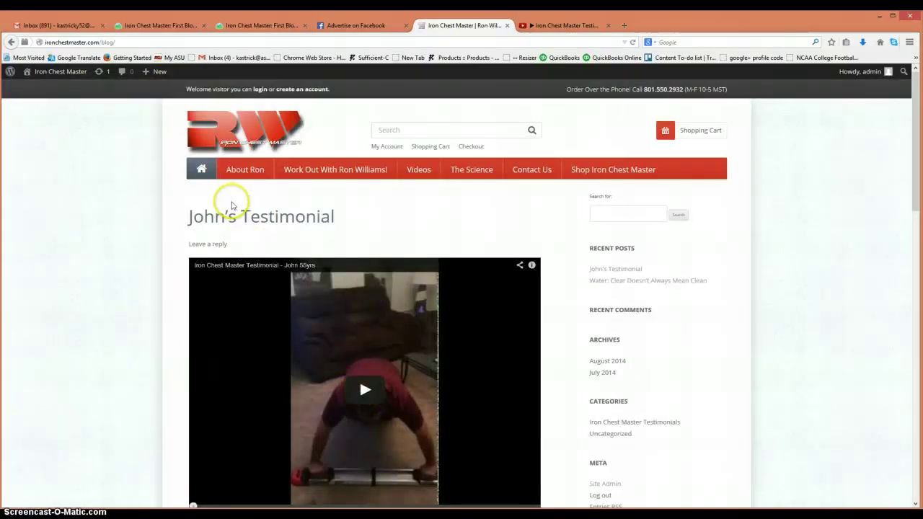
Reopen the testimonial post on its own page, then go back to the YouTube video.
click(229, 213)
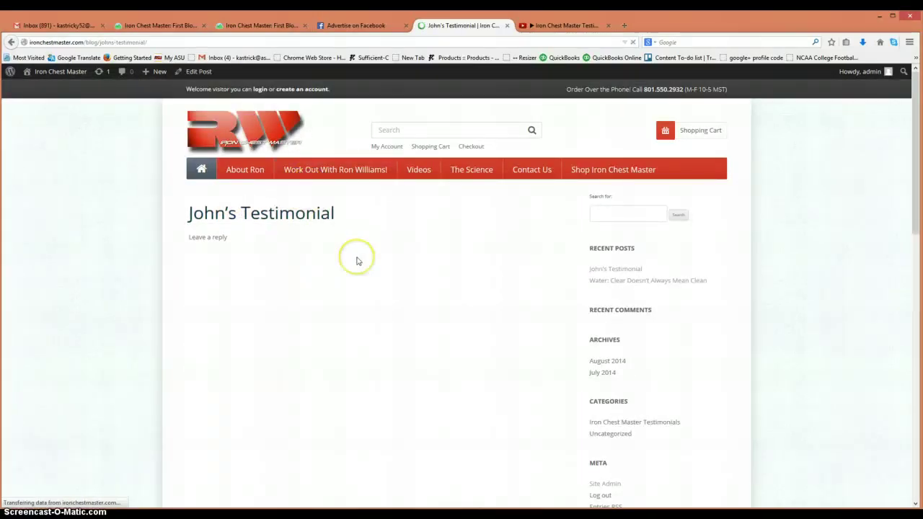
scroll(359, 281, down, 2)
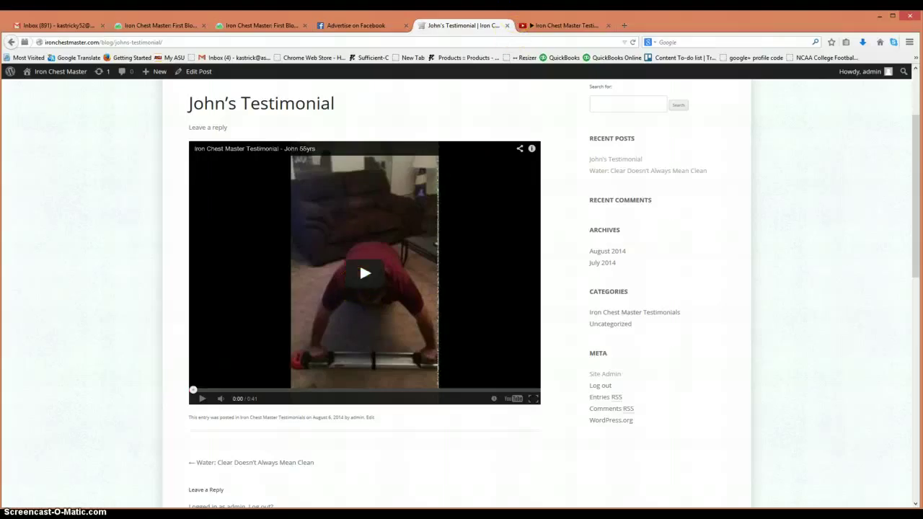
click(555, 26)
scroll(333, 248, up, 3)
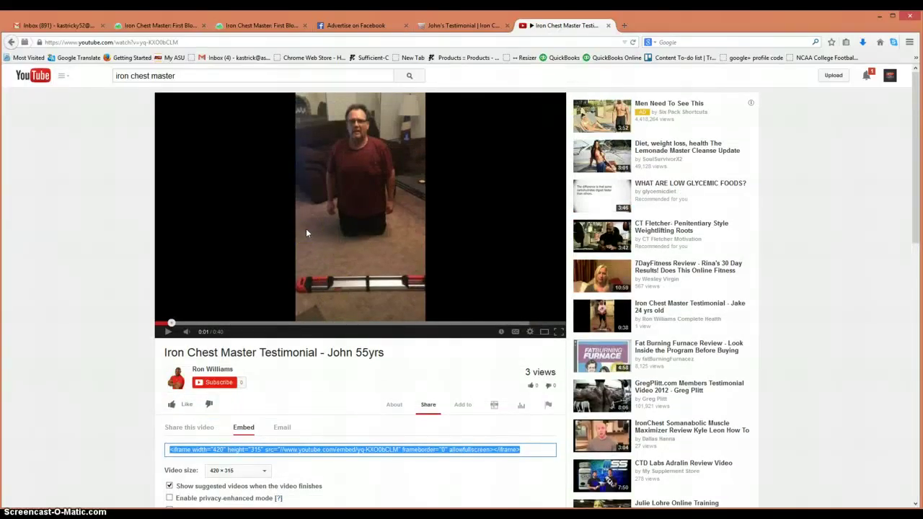
scroll(309, 228, down, 1)
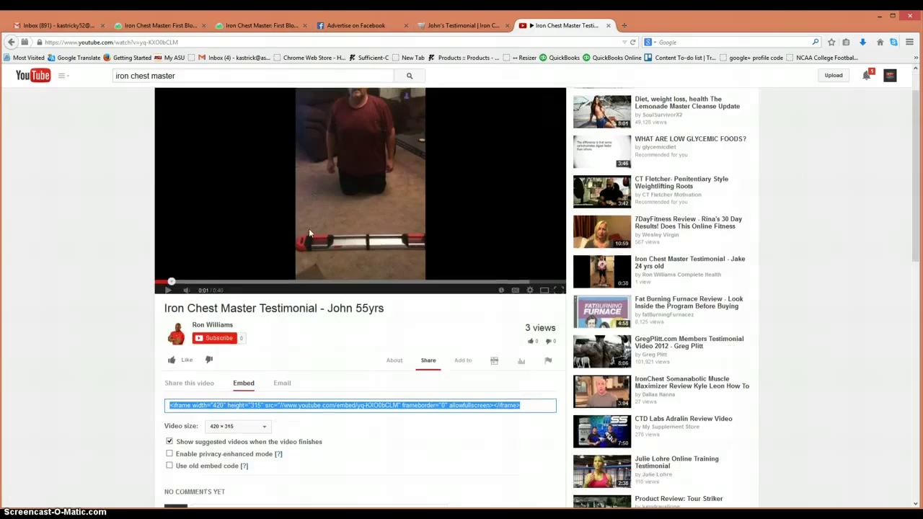
scroll(310, 229, up, 1)
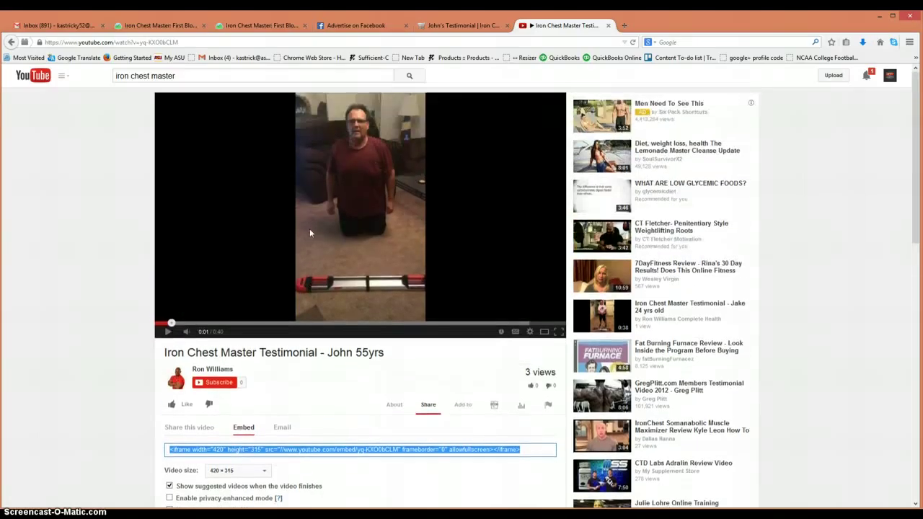
click(287, 220)
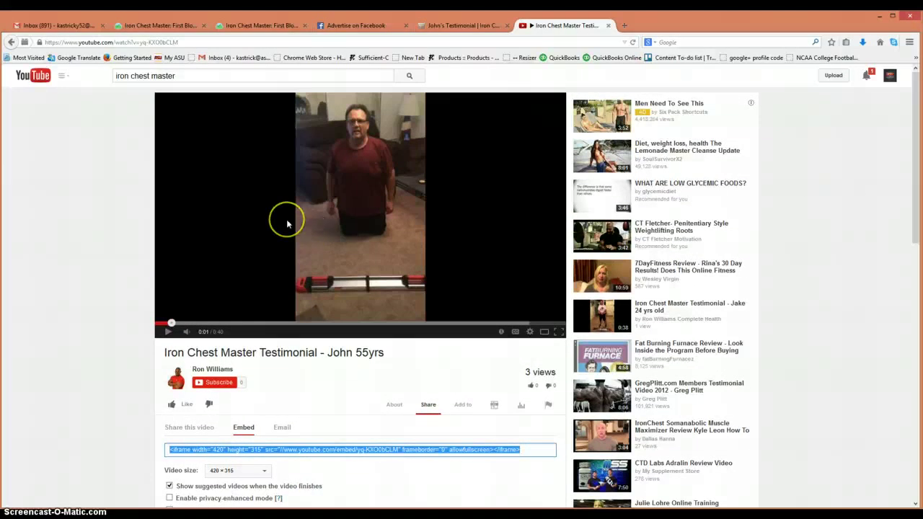